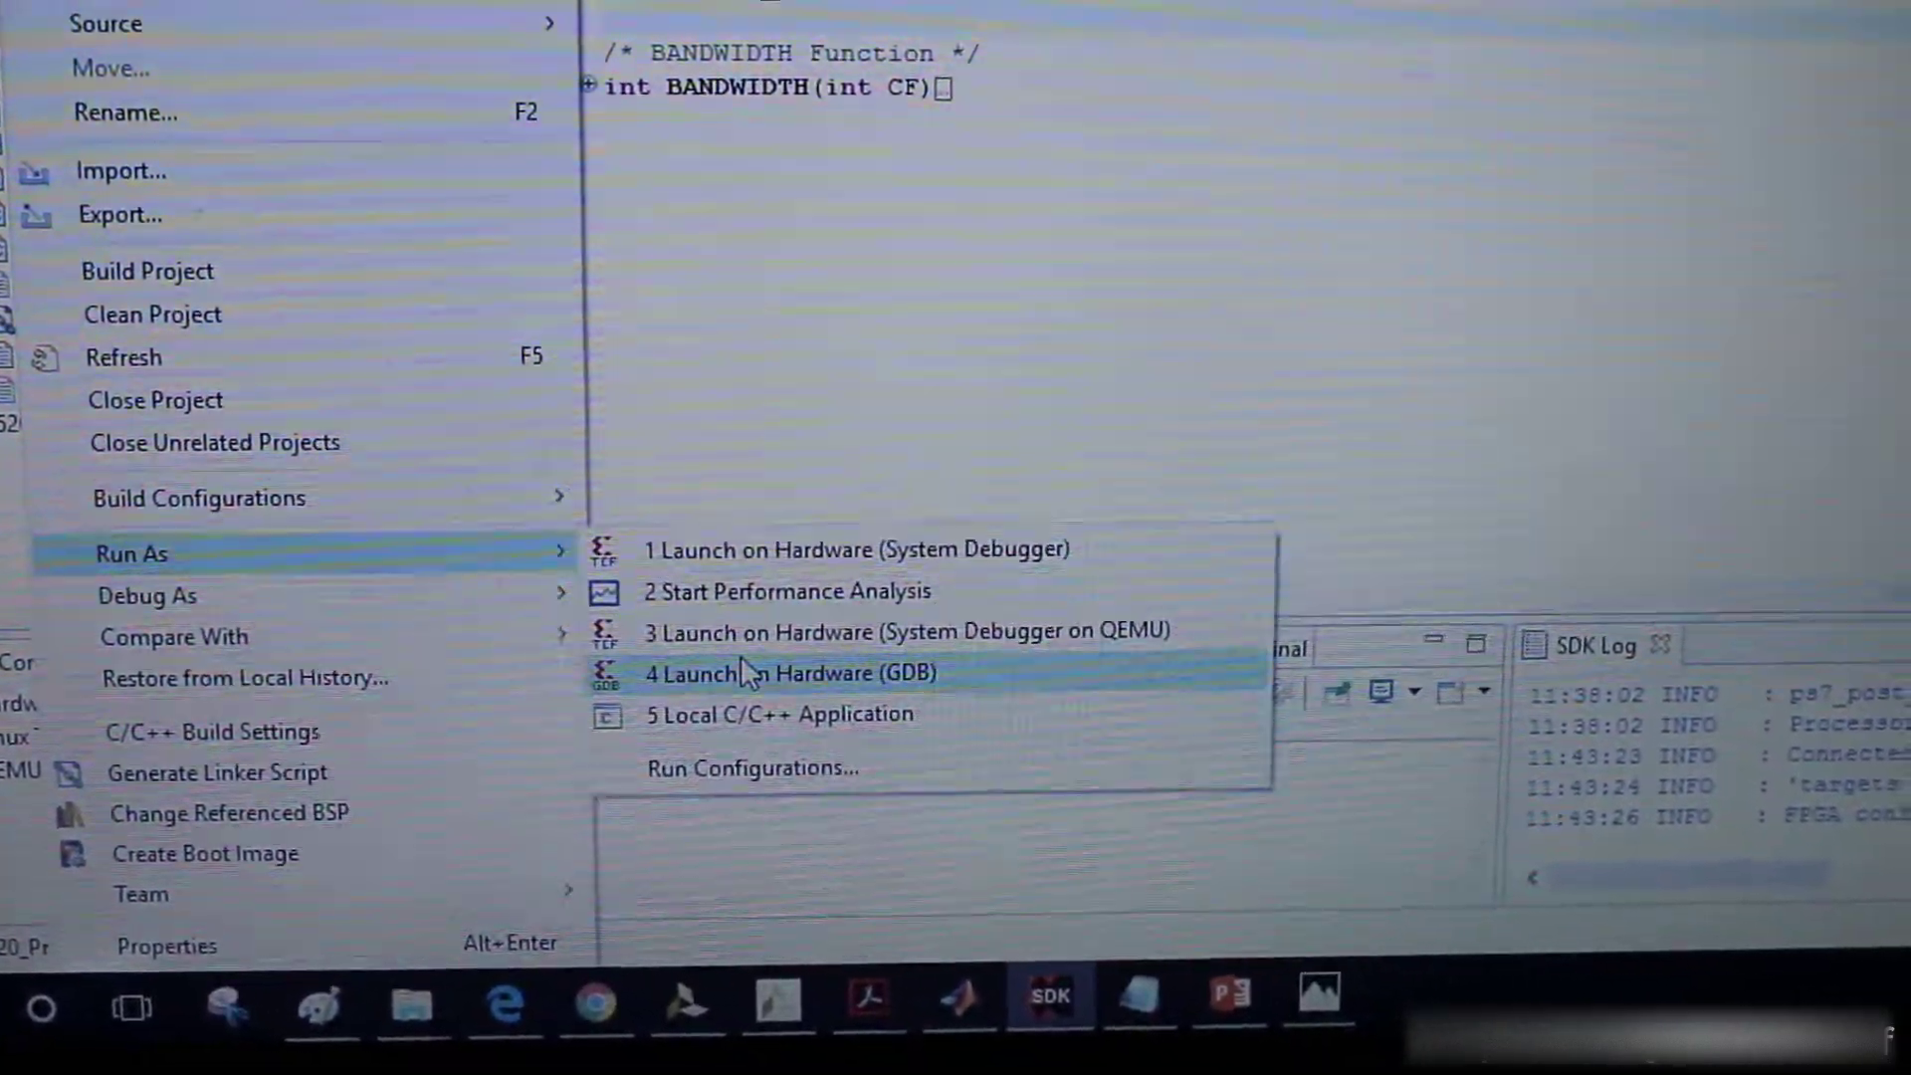
Start the audio filter app with Launch on Hardware (GDB), terminating the previous launch
click(755, 655)
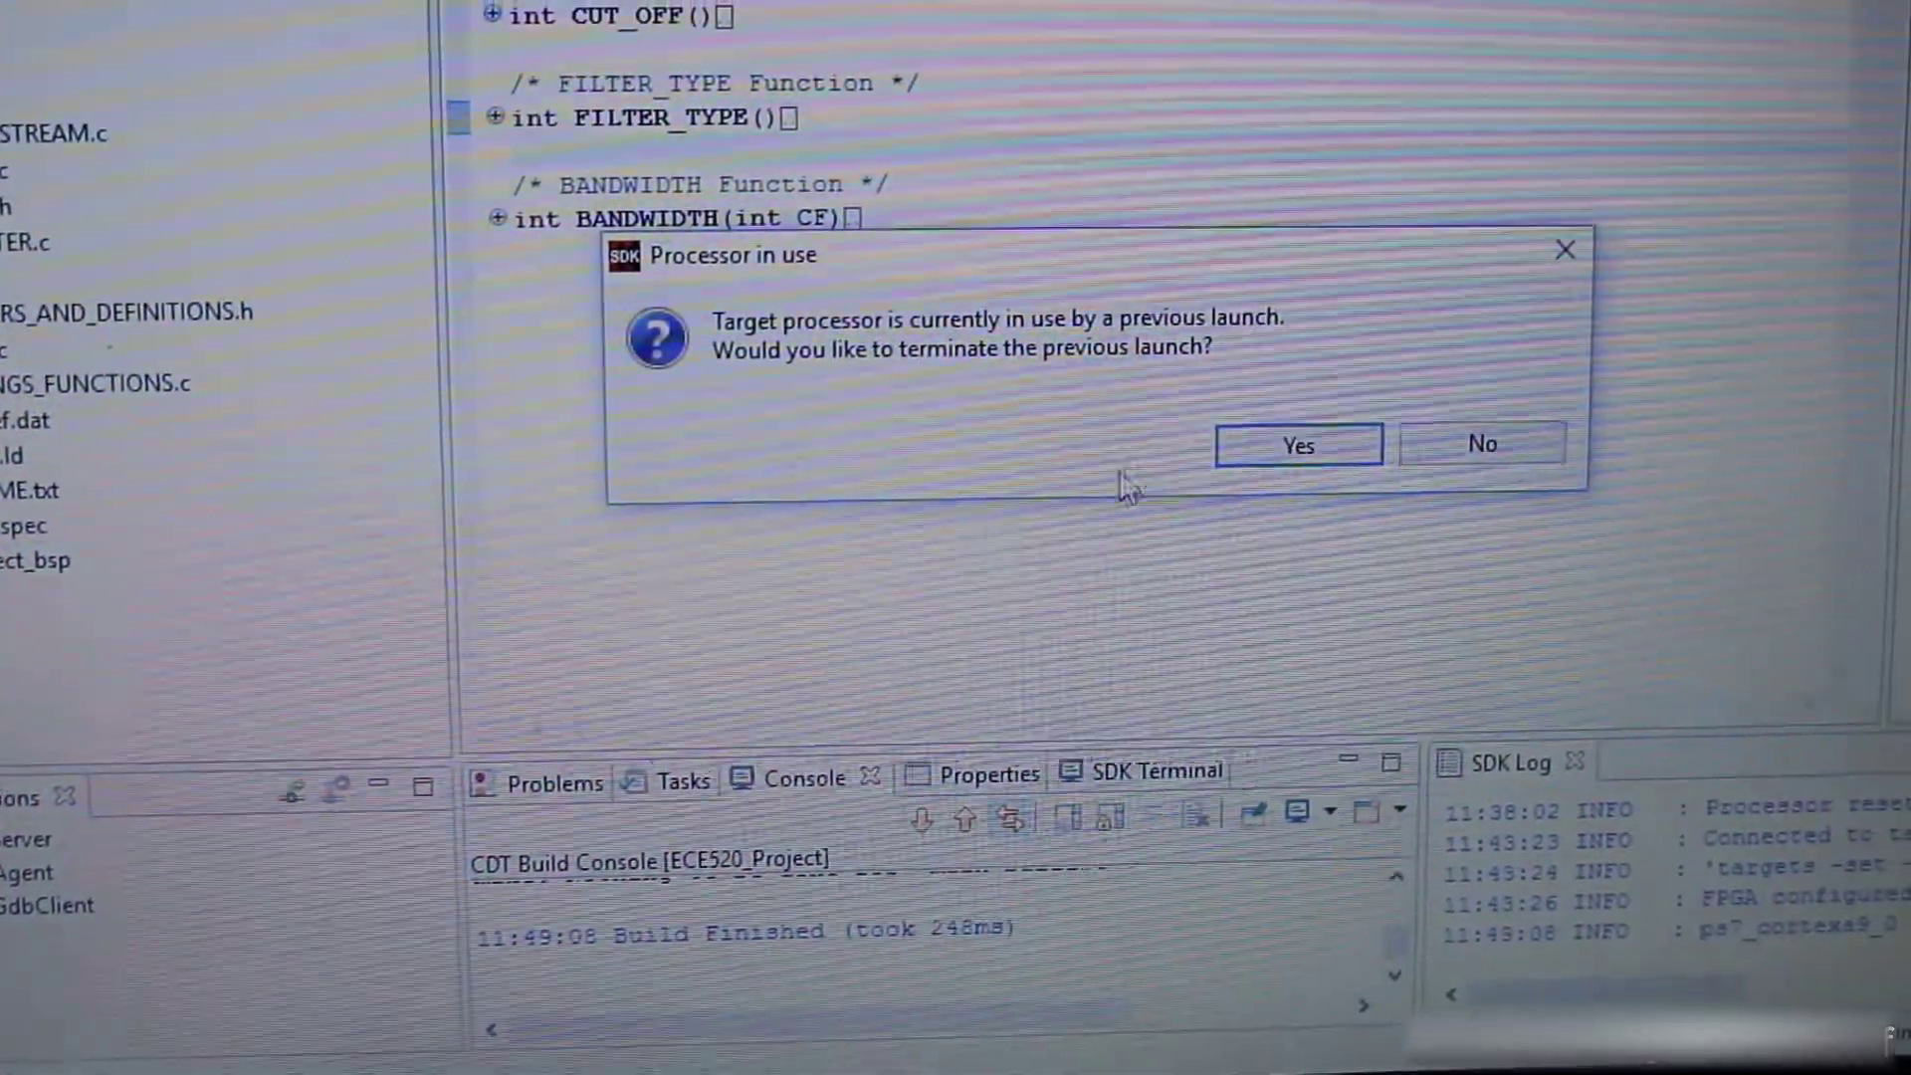
click(1268, 450)
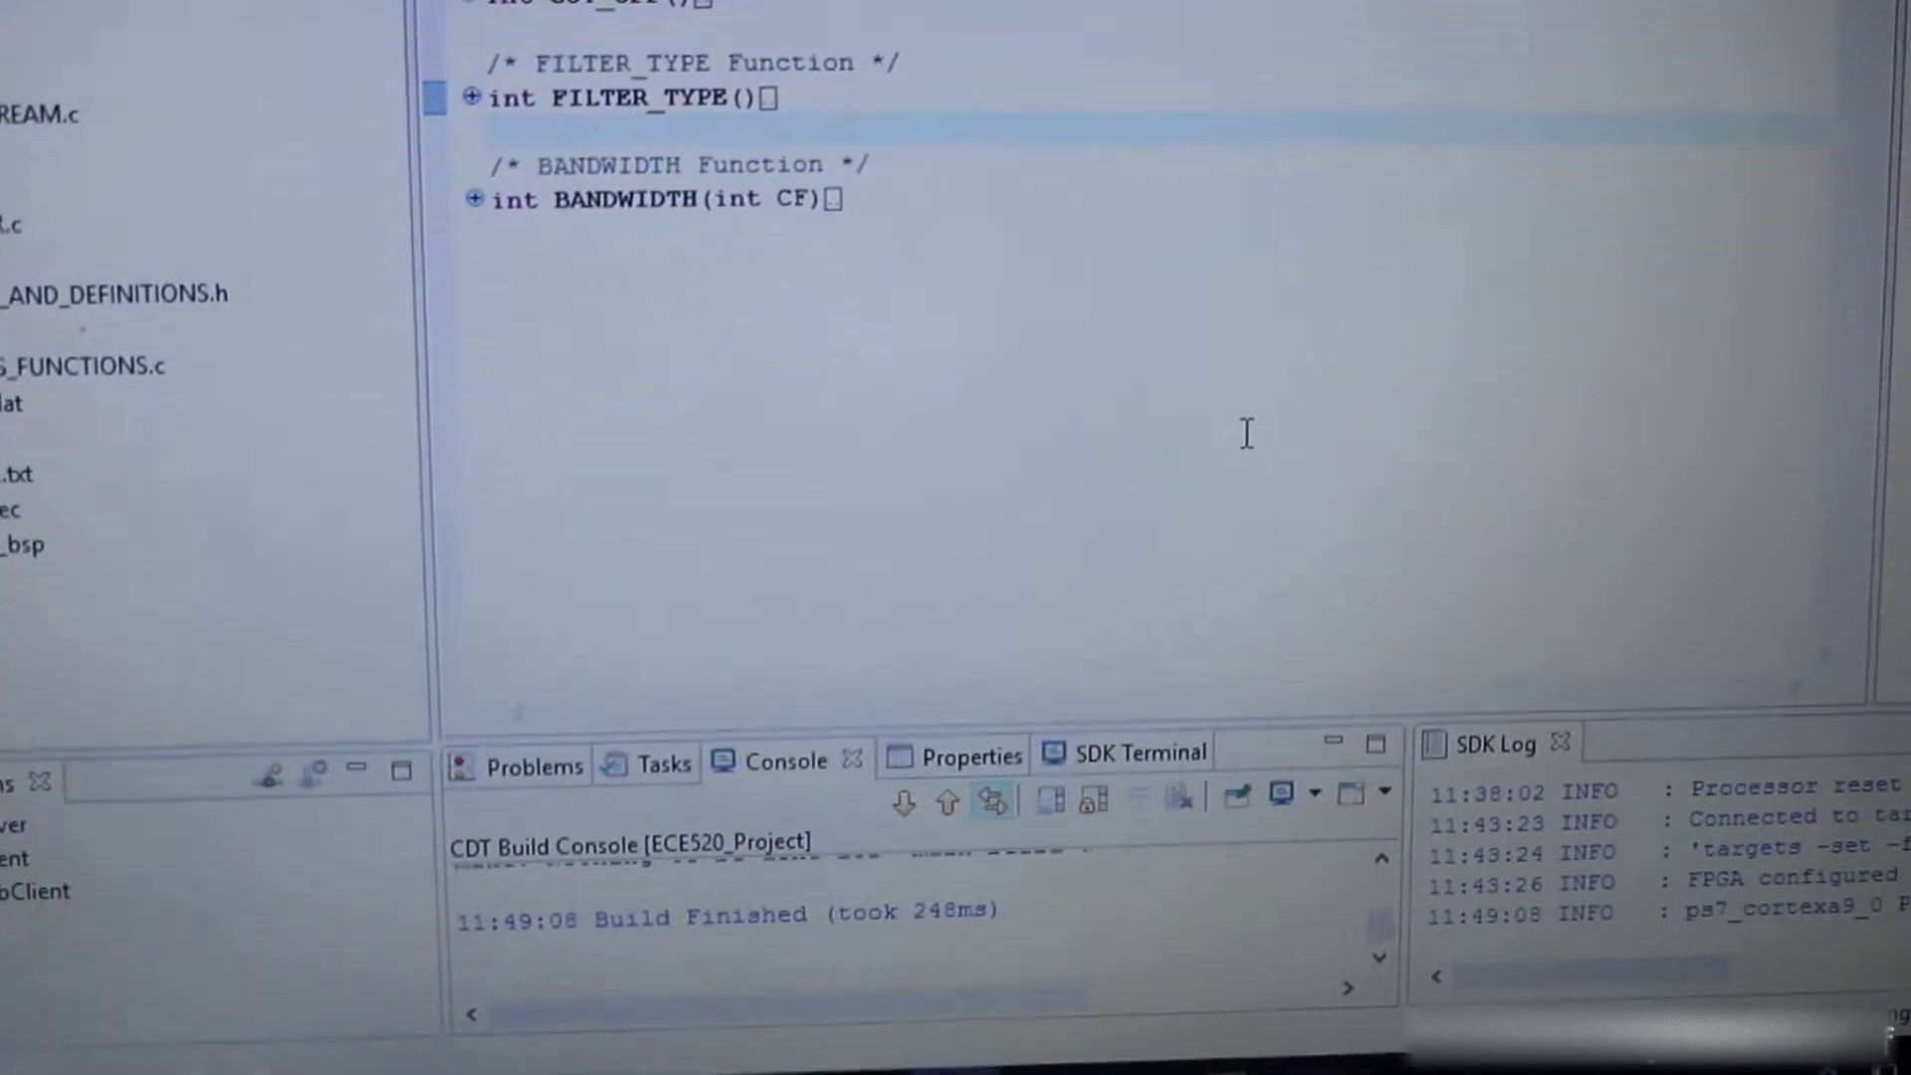